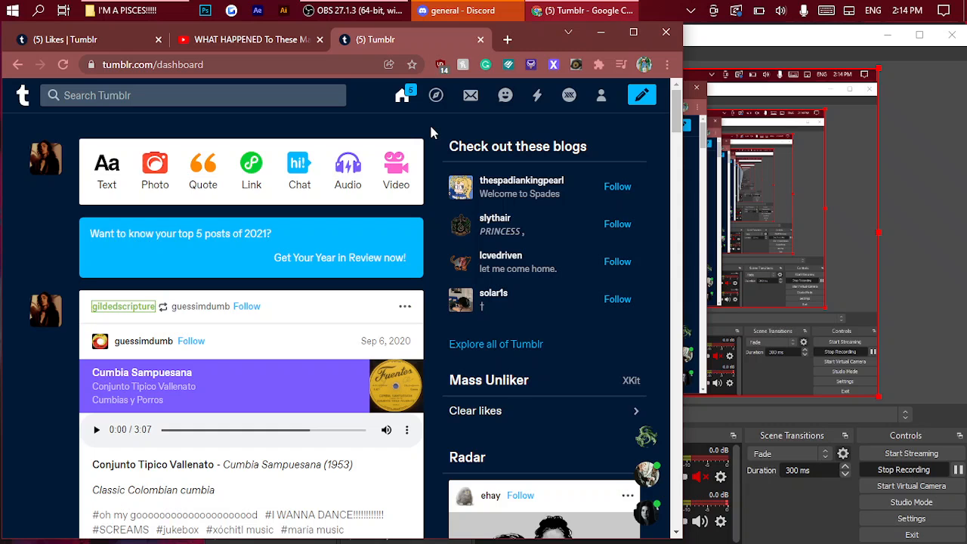
# Step: Switch to the browser and search Tumblr for "jessica sula"
pyautogui.click(204, 9)
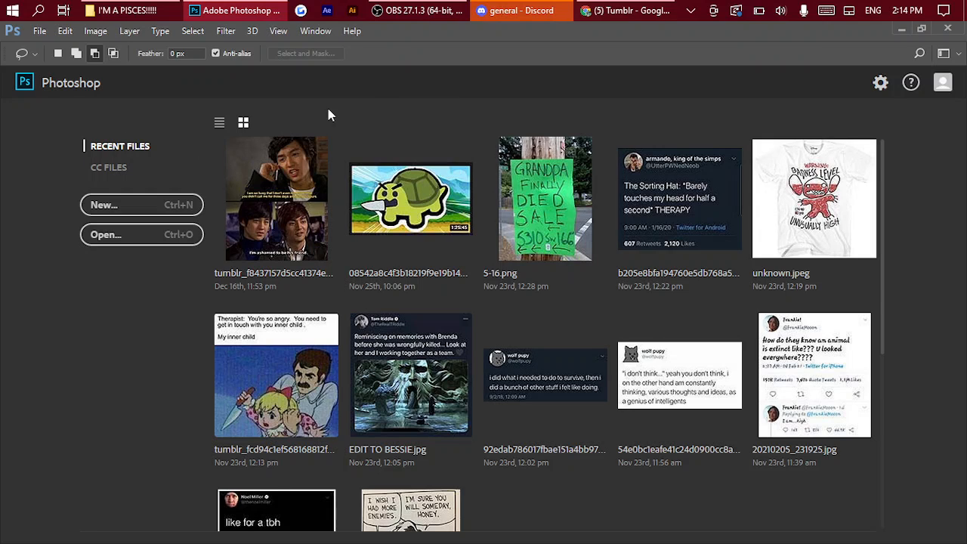
pyautogui.click(607, 13)
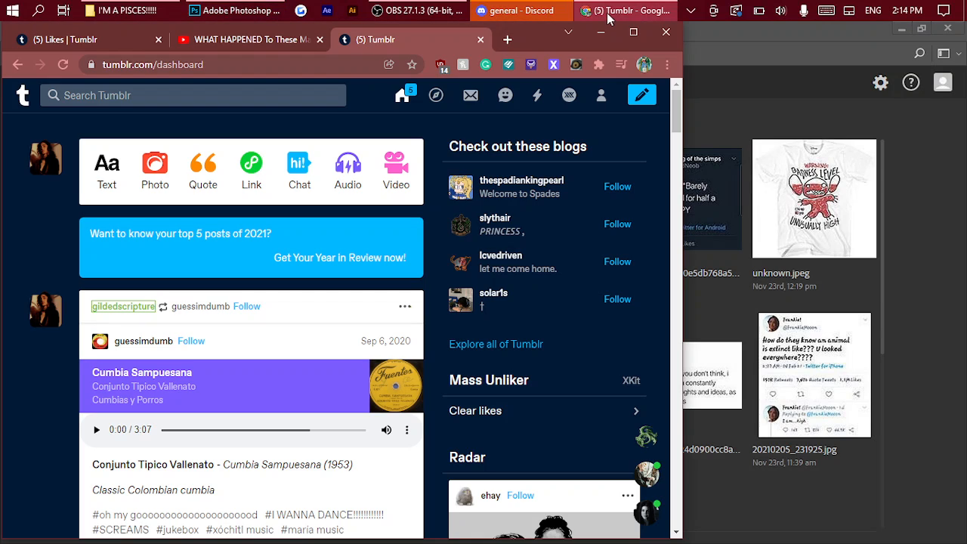
pyautogui.click(136, 97)
pyautogui.write('jess')
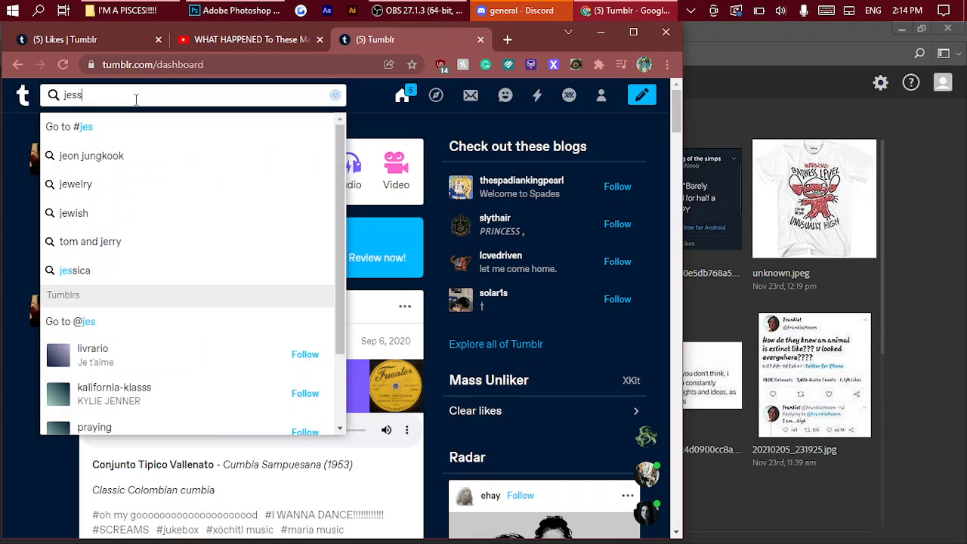
pyautogui.write('ica sula')
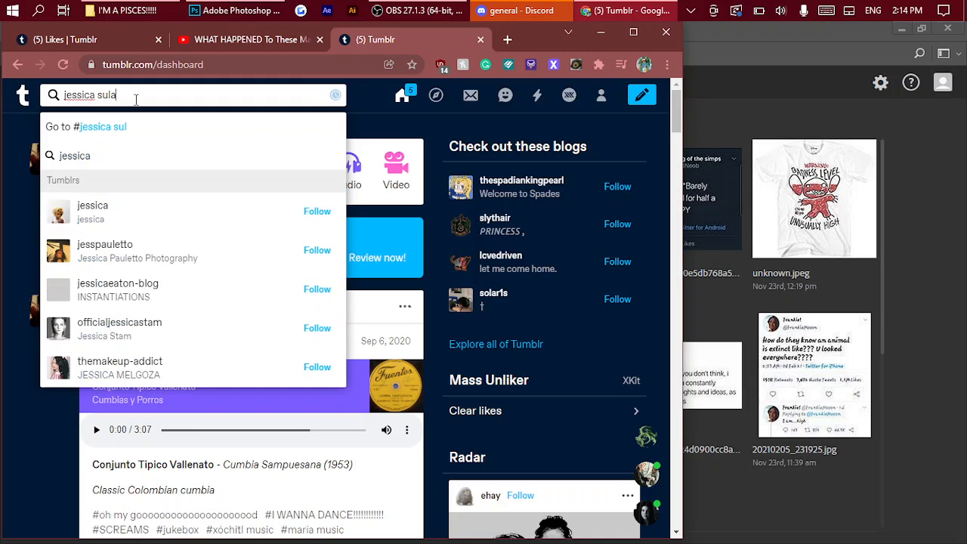
pyautogui.press('Return')
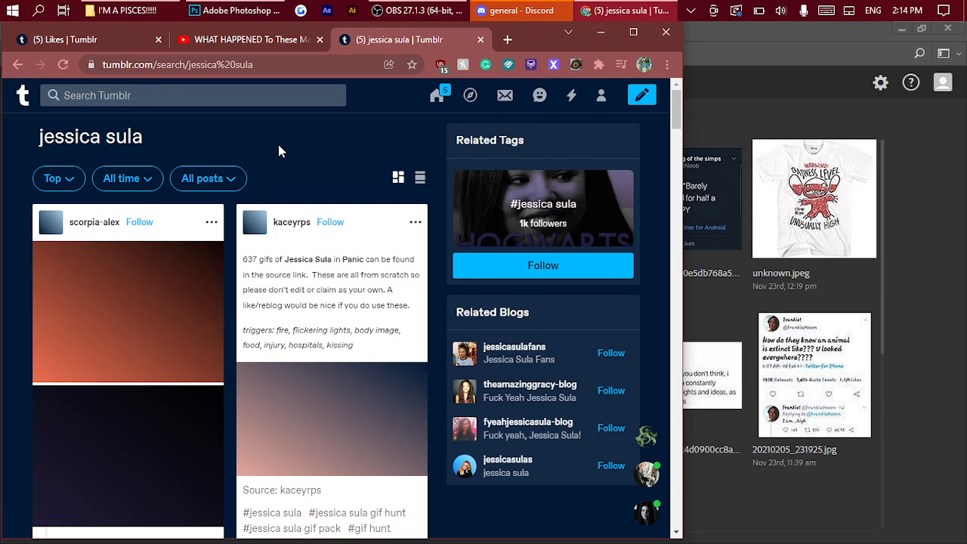
# Step: Look through the Tumblr search results and preview an image in search of a suitable picture to edit
pyautogui.scroll(-5, 278, 142)
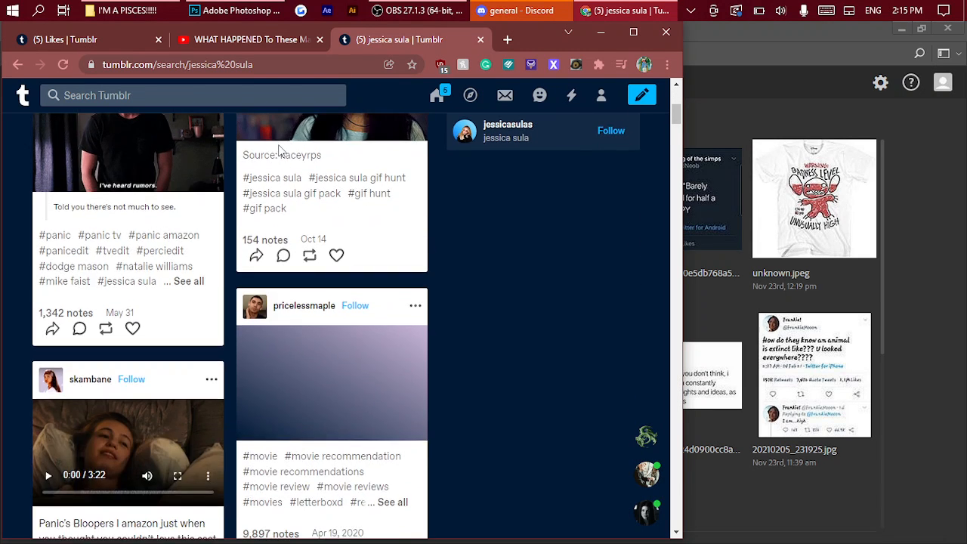
pyautogui.scroll(-5, 452, 316)
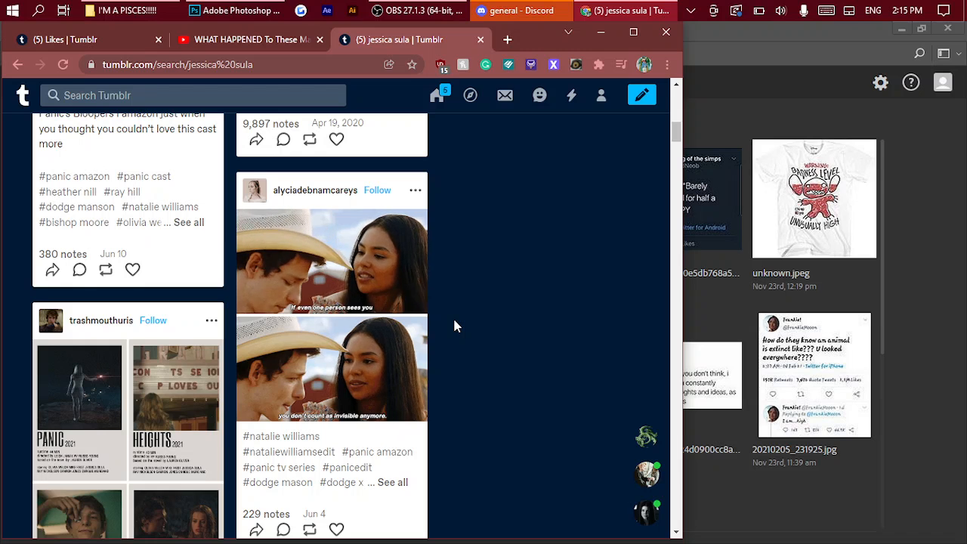
pyautogui.scroll(-1, 453, 325)
pyautogui.scroll(-8, 429, 299)
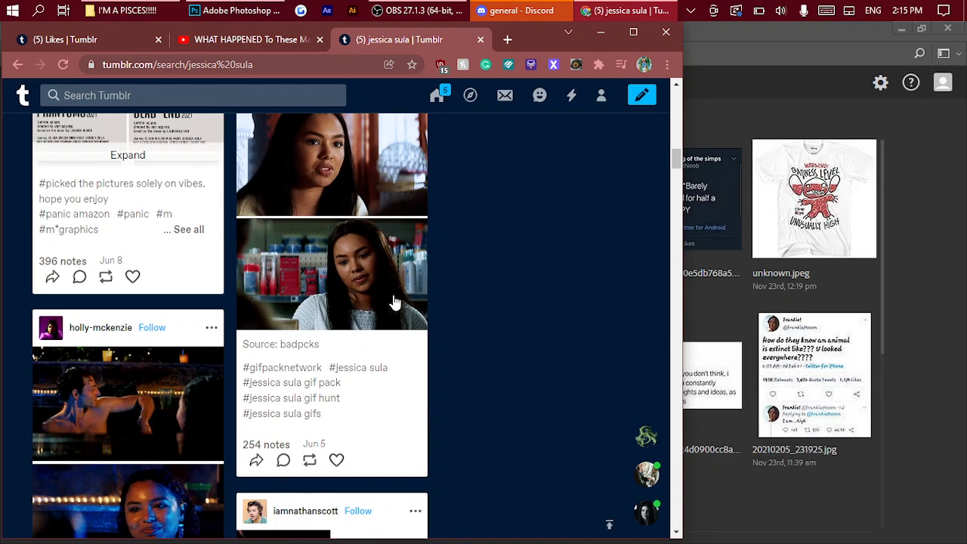
pyautogui.click(393, 301)
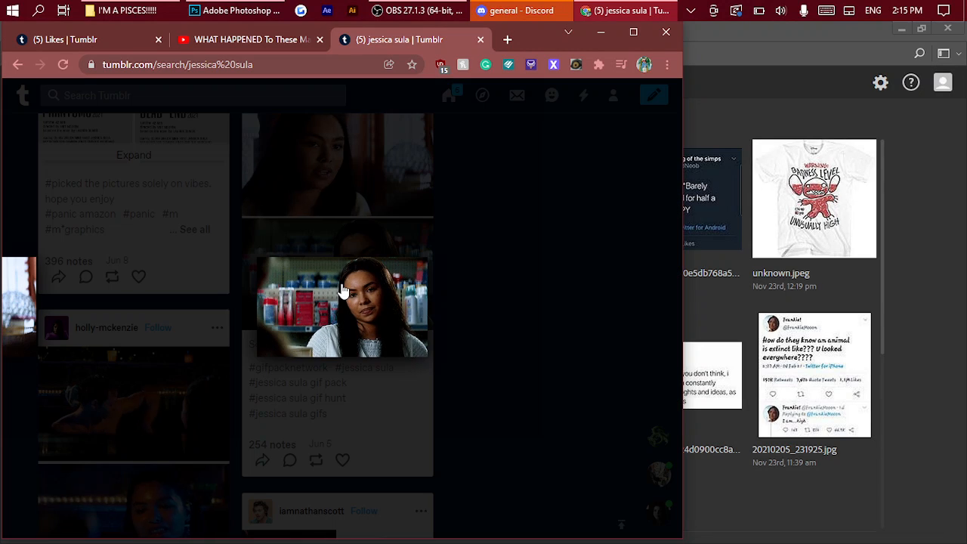
pyautogui.click(485, 332)
pyautogui.scroll(-7, 484, 332)
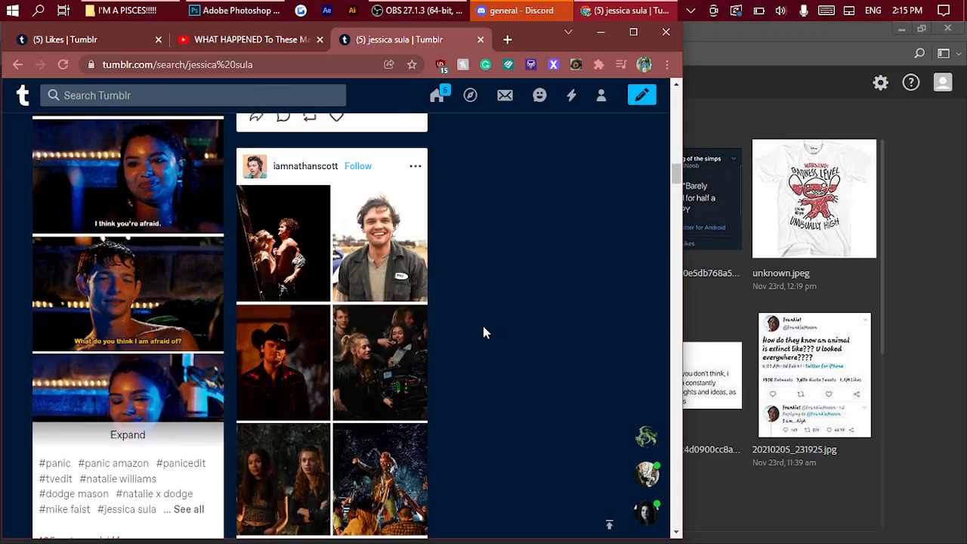
pyautogui.scroll(10, 484, 332)
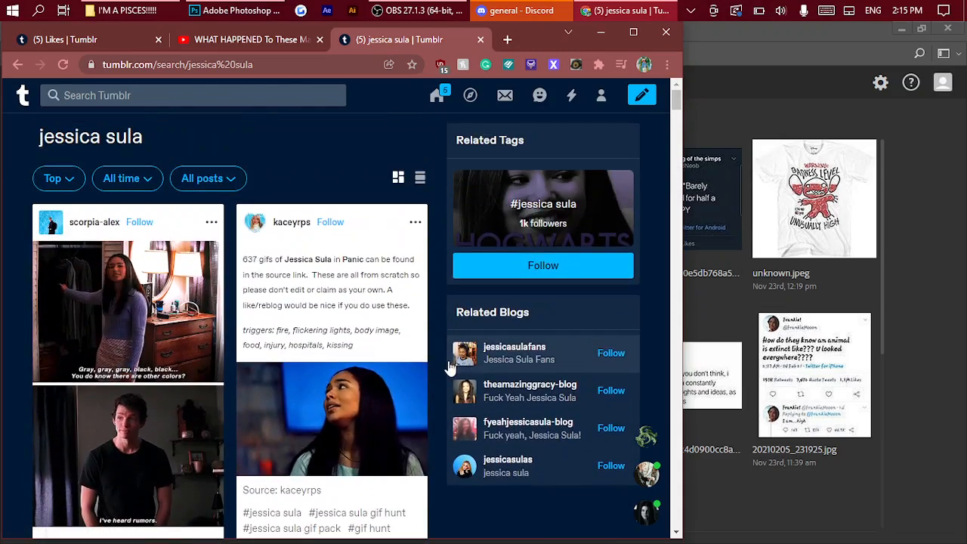
pyautogui.scroll(-6, 443, 372)
pyautogui.scroll(6, 443, 372)
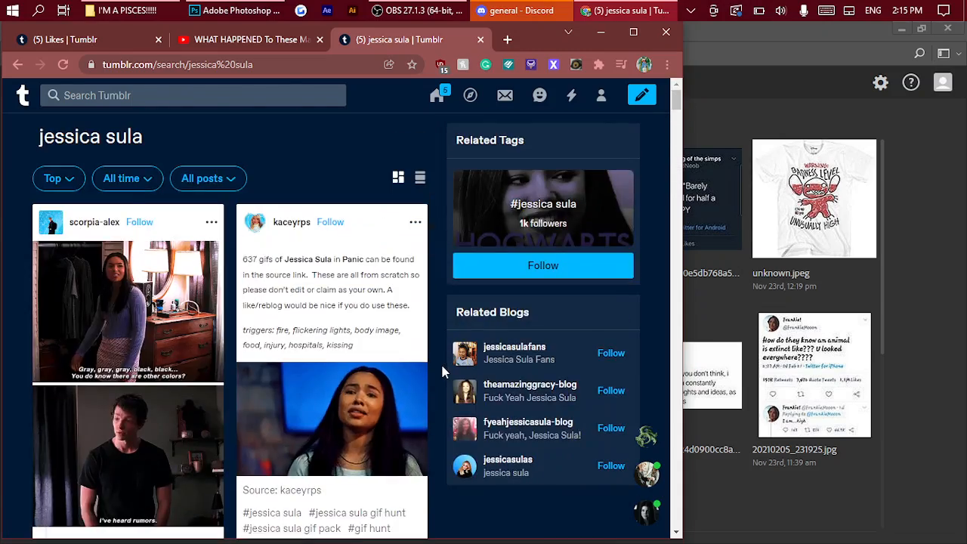
# Step: Filter the search results to Photo posts and browse to the "jessica sula icons." post
pyautogui.click(208, 185)
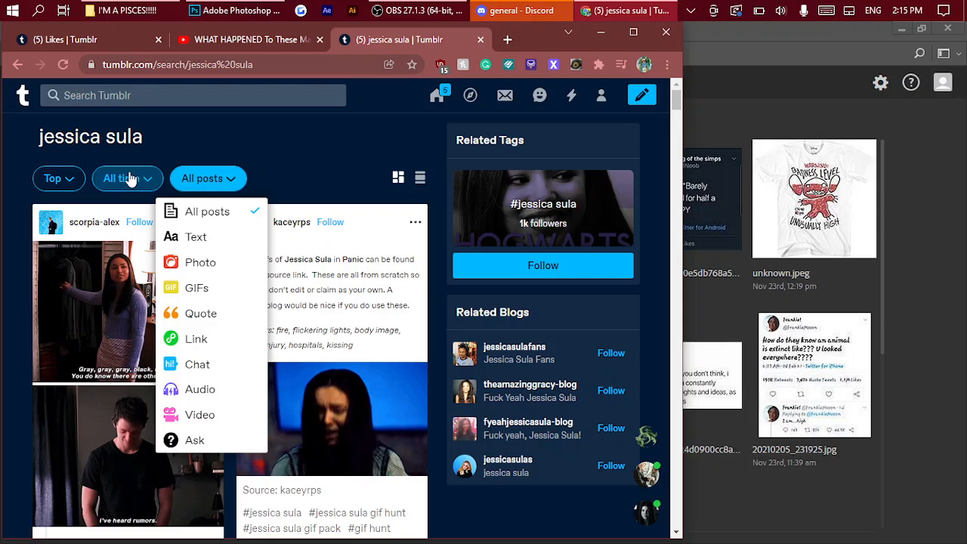
pyautogui.click(198, 262)
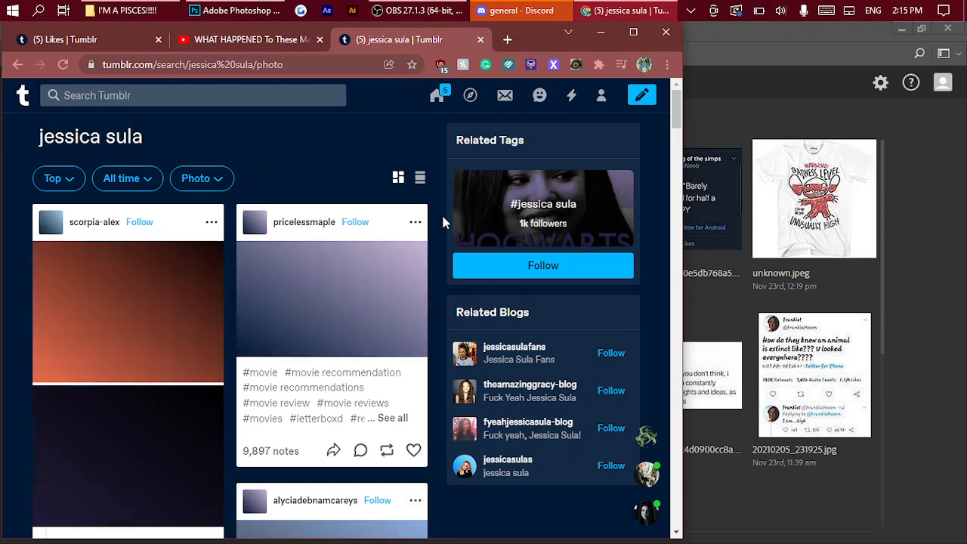
pyautogui.scroll(-3, 443, 219)
pyautogui.scroll(-10, 443, 221)
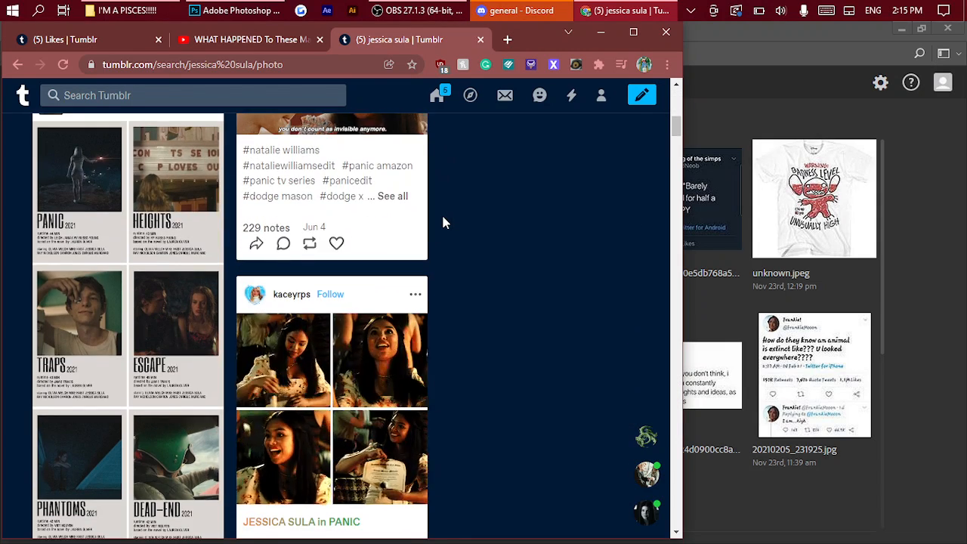
pyautogui.scroll(-5, 443, 221)
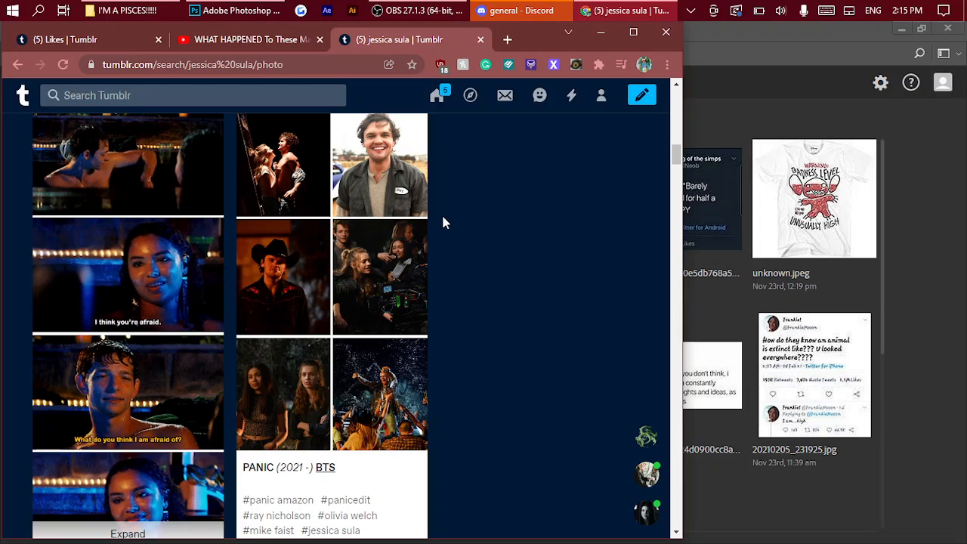
pyautogui.scroll(-3, 443, 221)
pyautogui.scroll(-12, 443, 221)
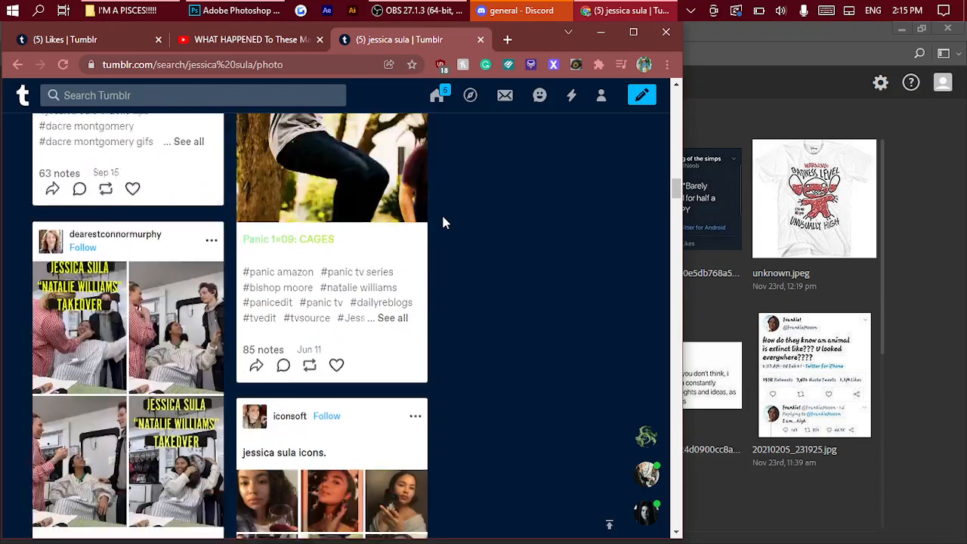
pyautogui.scroll(1, 443, 222)
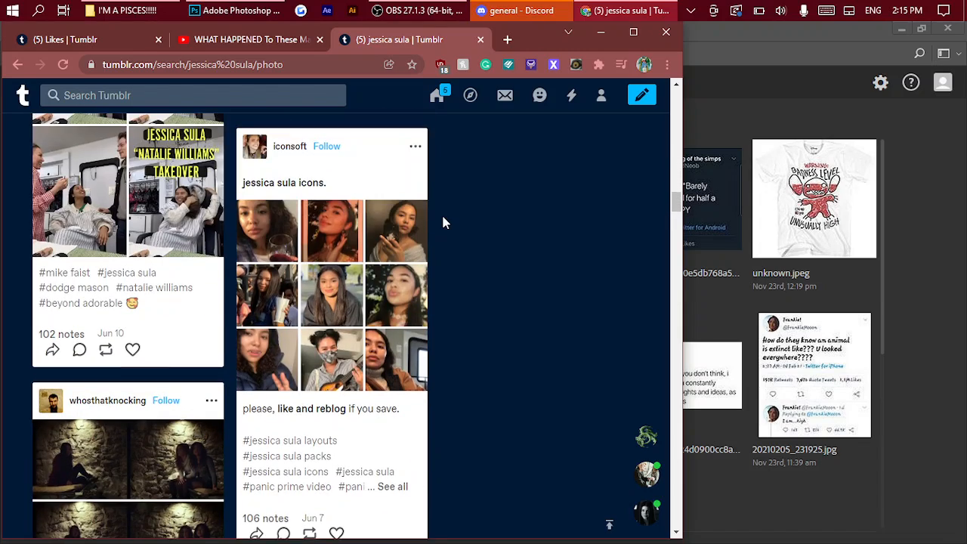
# Step: Enlarge the mirror selfie from the icons post and save the image to the computer
pyautogui.click(405, 232)
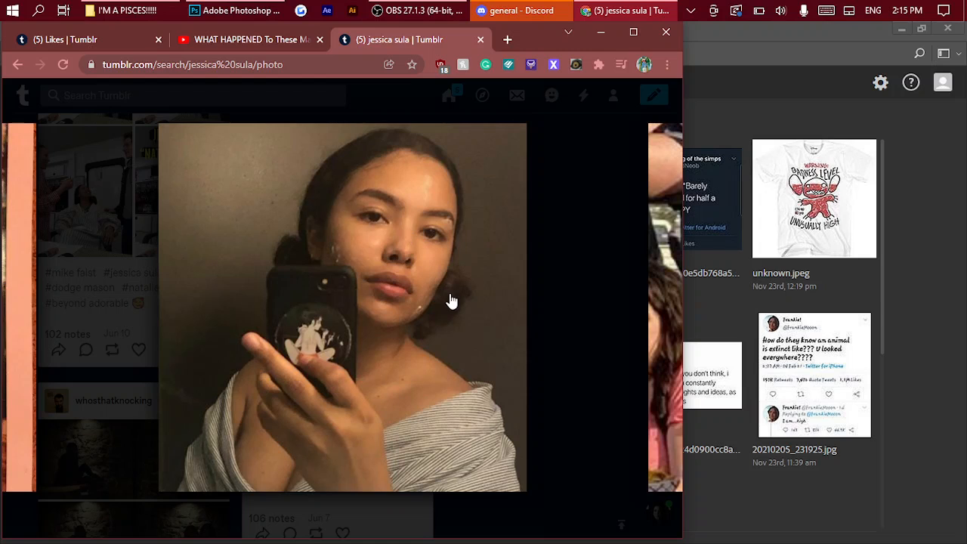
pyautogui.rightClick(450, 294)
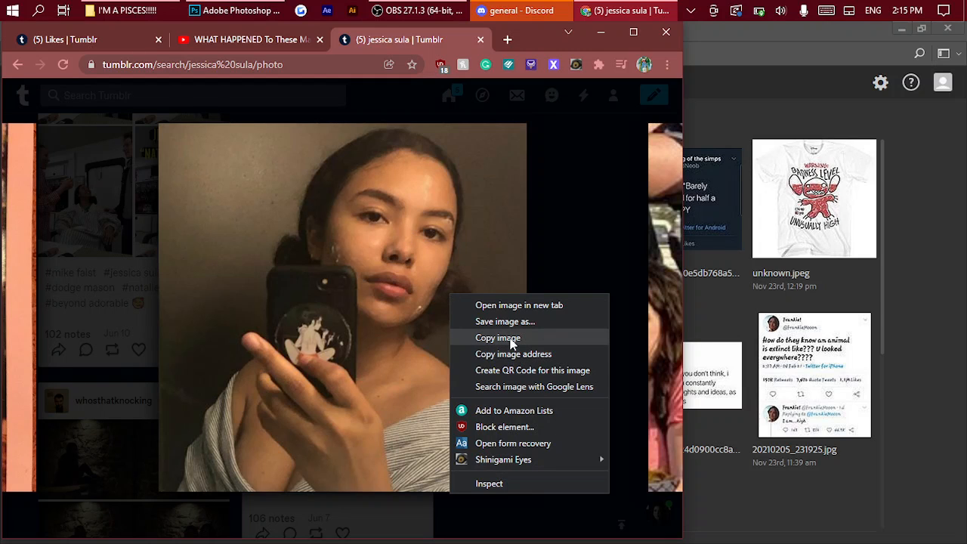
pyautogui.click(517, 321)
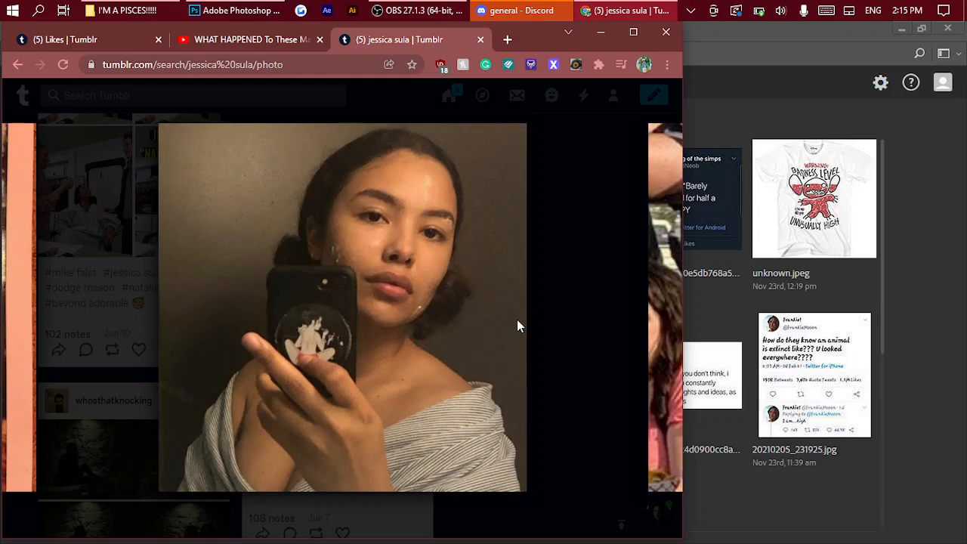
pyautogui.press('Return')
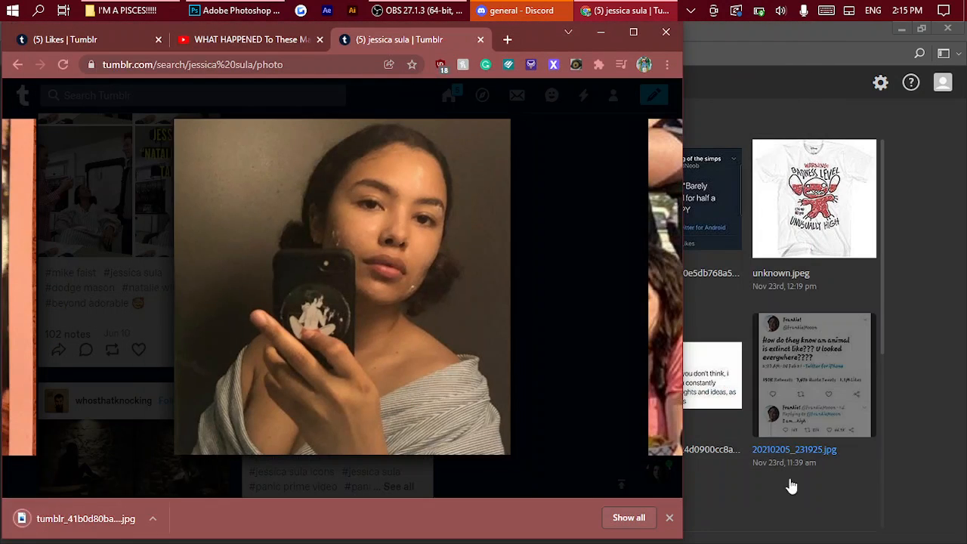
# Step: Switch to Photoshop and open the saved Tumblr selfie from the Downloads folder
pyautogui.click(786, 488)
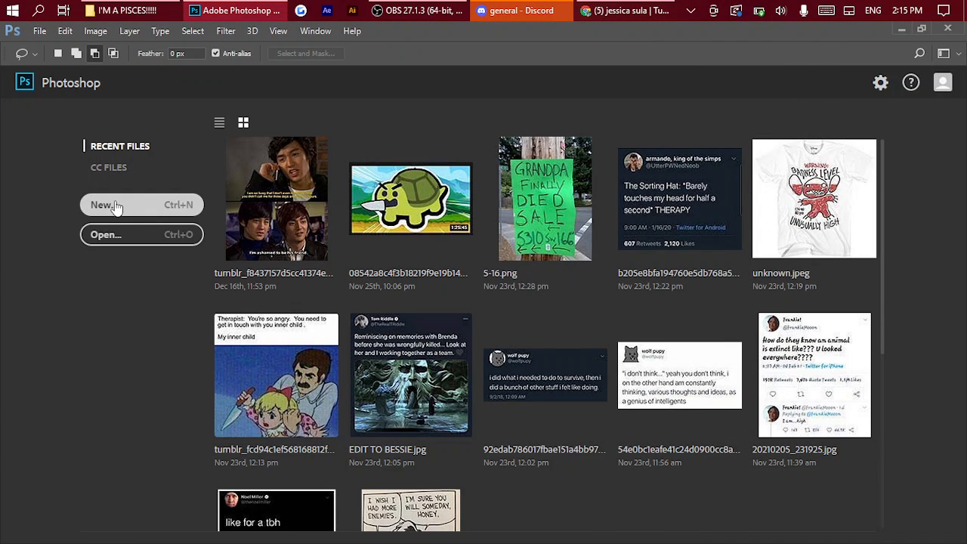
pyautogui.click(111, 241)
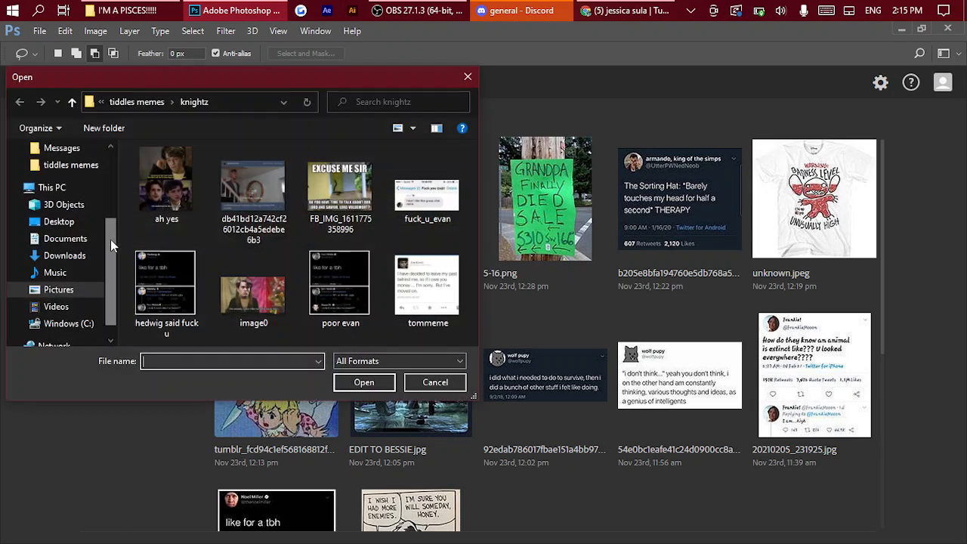
pyautogui.click(65, 257)
pyautogui.doubleClick(226, 175)
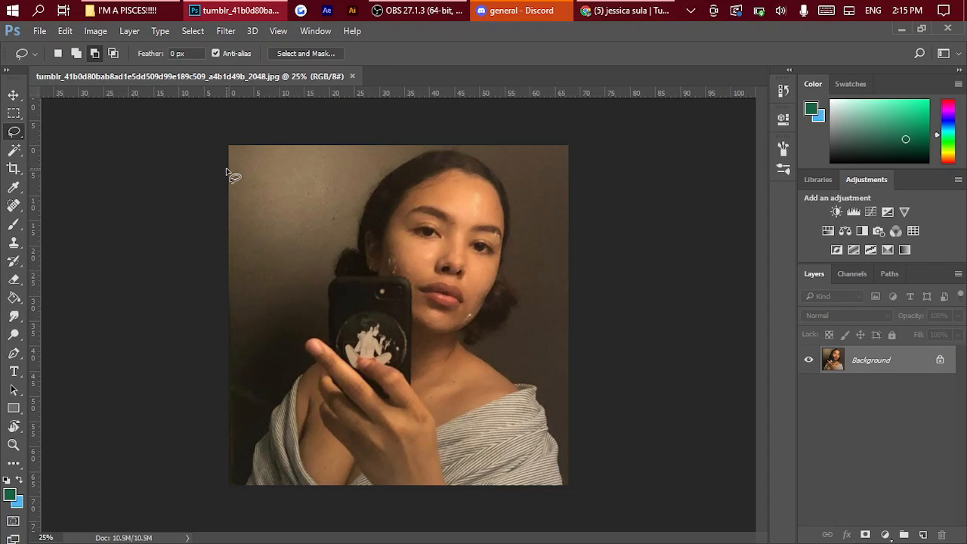
# Step: Duplicate the Background layer under the default copy name
pyautogui.rightClick(858, 368)
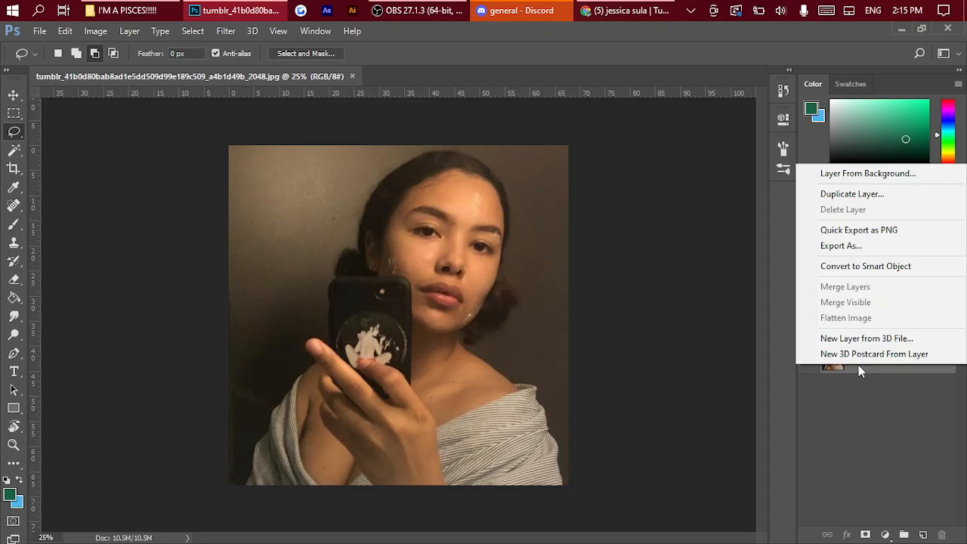
pyautogui.click(852, 194)
pyautogui.click(606, 156)
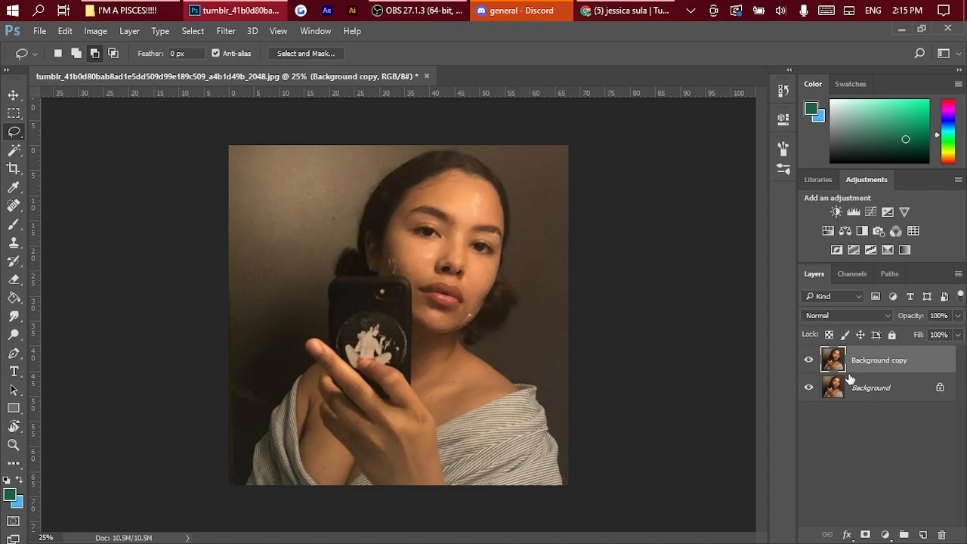
# Step: Convert the locked original Background layer into a regular layer with the default name, Normal mode and 100% opacity
pyautogui.click(864, 396)
pyautogui.click(870, 364)
pyautogui.click(874, 387)
pyautogui.rightClick(874, 386)
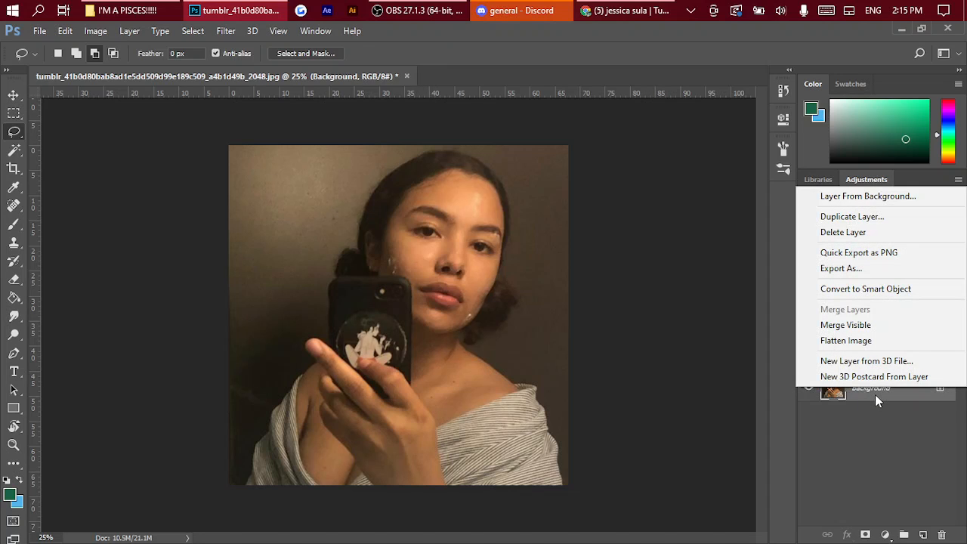
pyautogui.click(875, 394)
pyautogui.rightClick(901, 387)
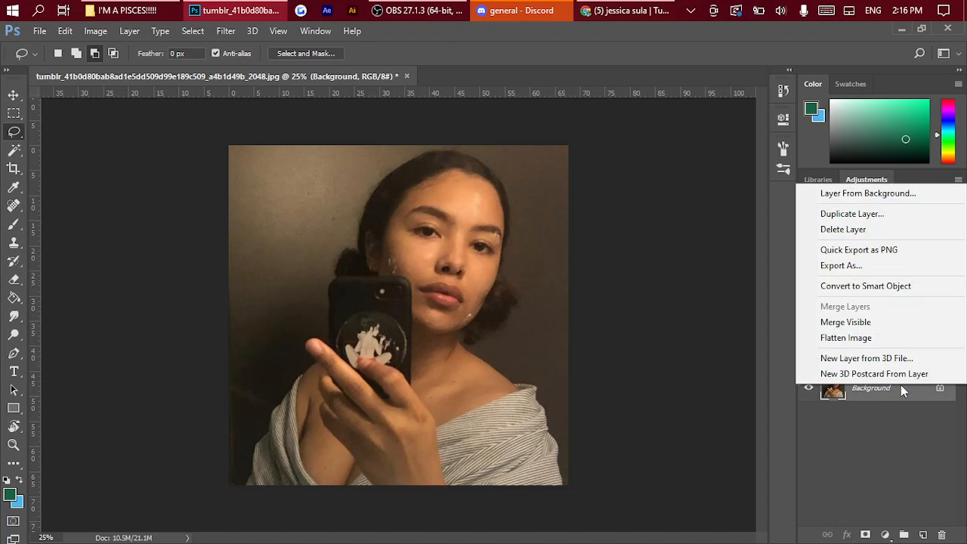
pyautogui.click(831, 193)
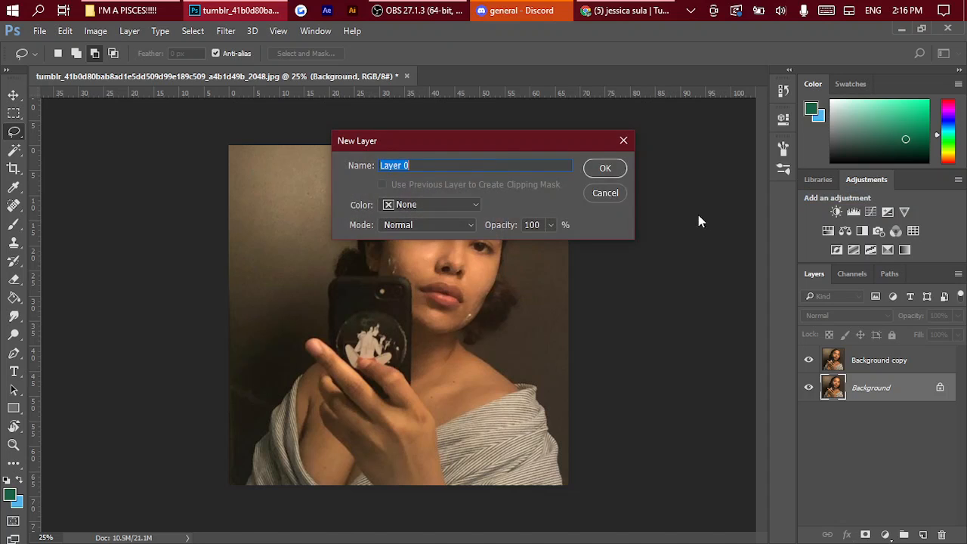
pyautogui.click(605, 173)
# Step: Add a Levels adjustment above the Background copy layer with RGB input levels of 26 for shadows, 1.03 for midtones and 161 for highlights
pyautogui.click(875, 363)
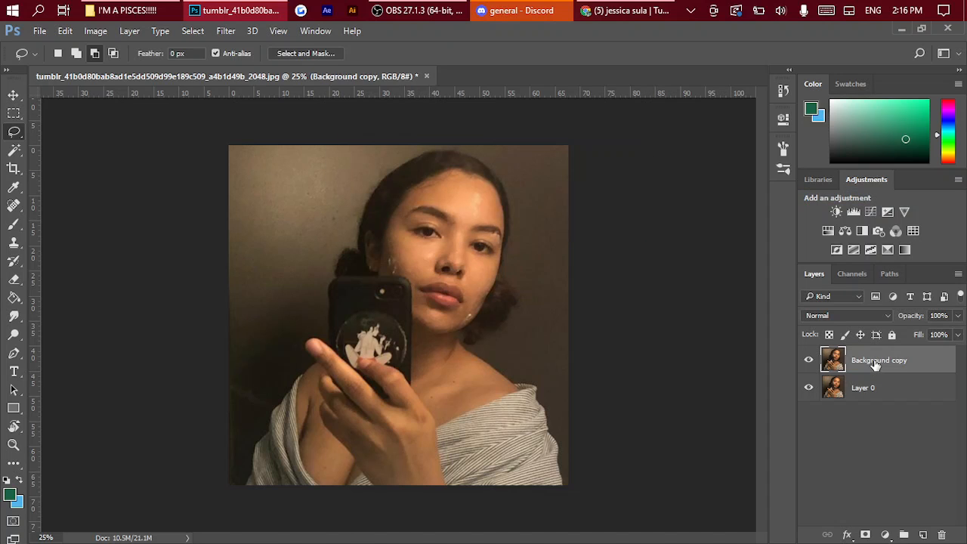
pyautogui.click(853, 213)
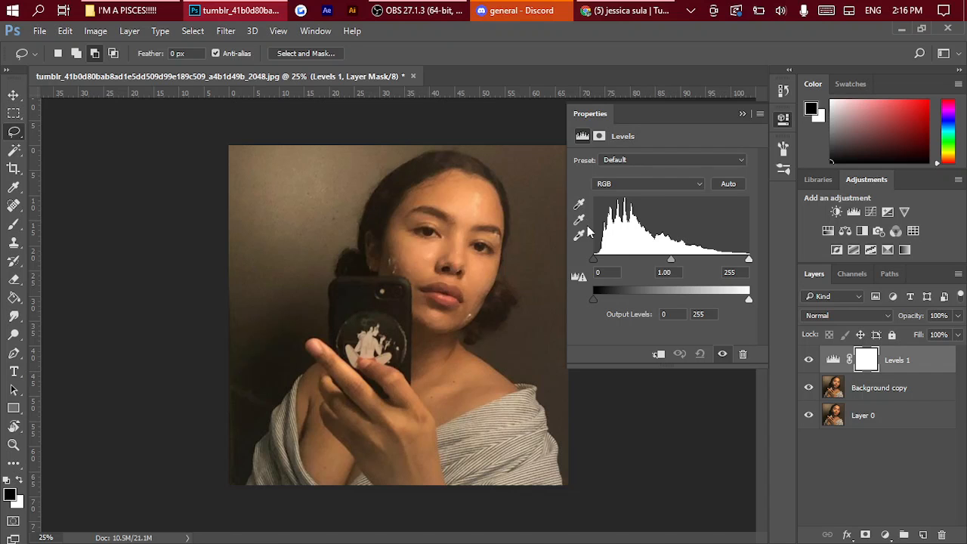
pyautogui.moveTo(593, 260); pyautogui.dragTo(612, 261)
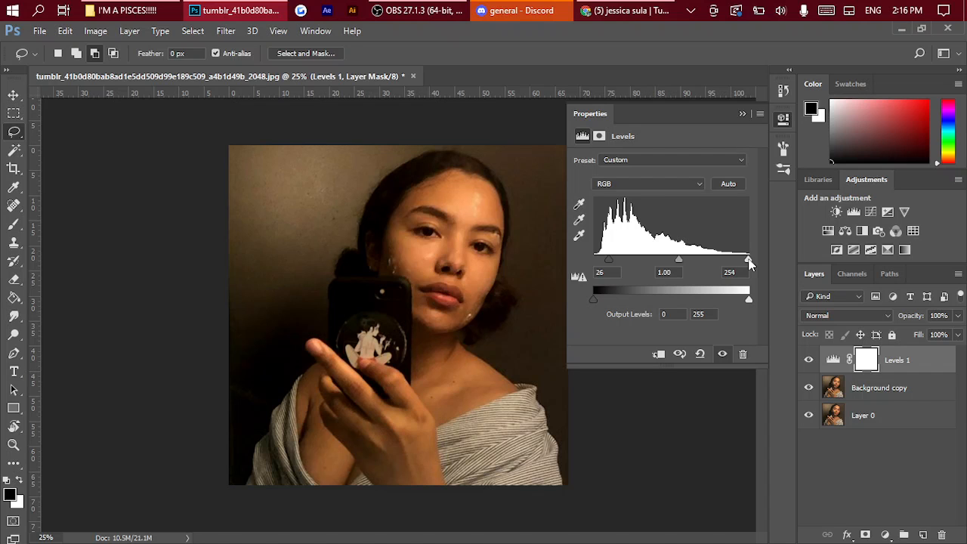
pyautogui.moveTo(749, 263)
pyautogui.mouseDown()
pyautogui.moveTo(699, 259)
pyautogui.moveTo(754, 259)
pyautogui.moveTo(711, 260)
pyautogui.moveTo(742, 258)
pyautogui.moveTo(732, 256)
pyautogui.mouseUp()
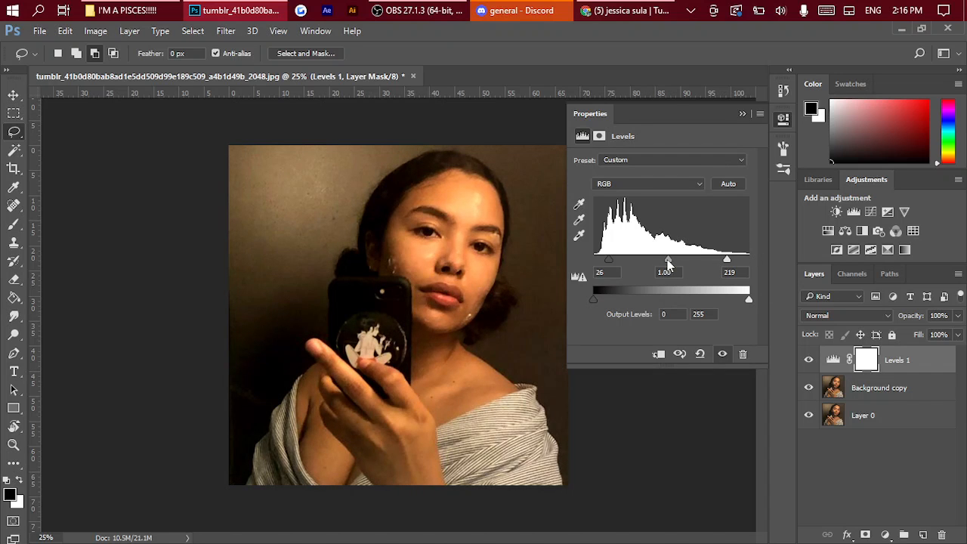
pyautogui.moveTo(668, 260)
pyautogui.mouseDown()
pyautogui.moveTo(651, 262)
pyautogui.moveTo(679, 258)
pyautogui.moveTo(668, 259)
pyautogui.mouseUp()
pyautogui.moveTo(727, 263); pyautogui.dragTo(694, 262)
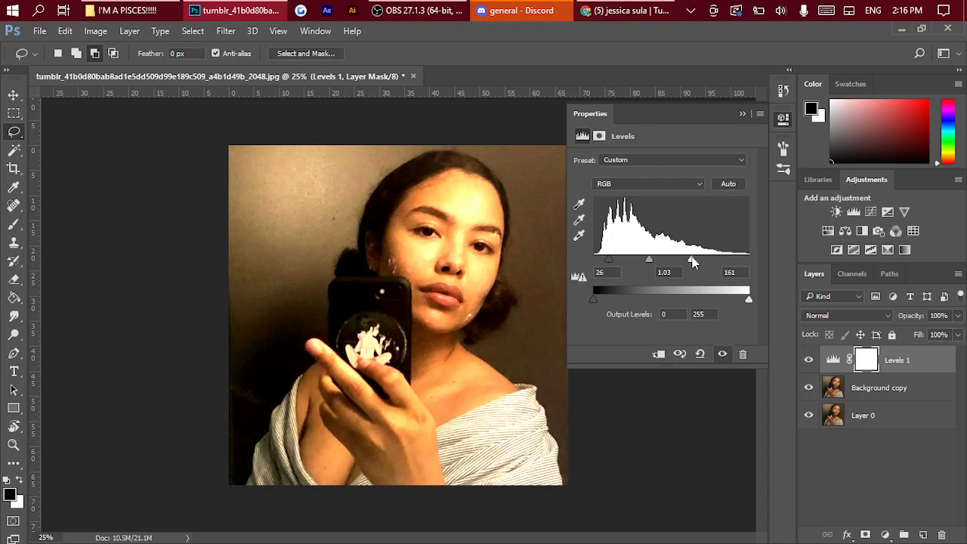
# Step: Readjust the Levels layer's RGB input levels to 19 for shadows, 0.80 for midtones and 195 for highlights
pyautogui.moveTo(609, 262); pyautogui.dragTo(582, 262)
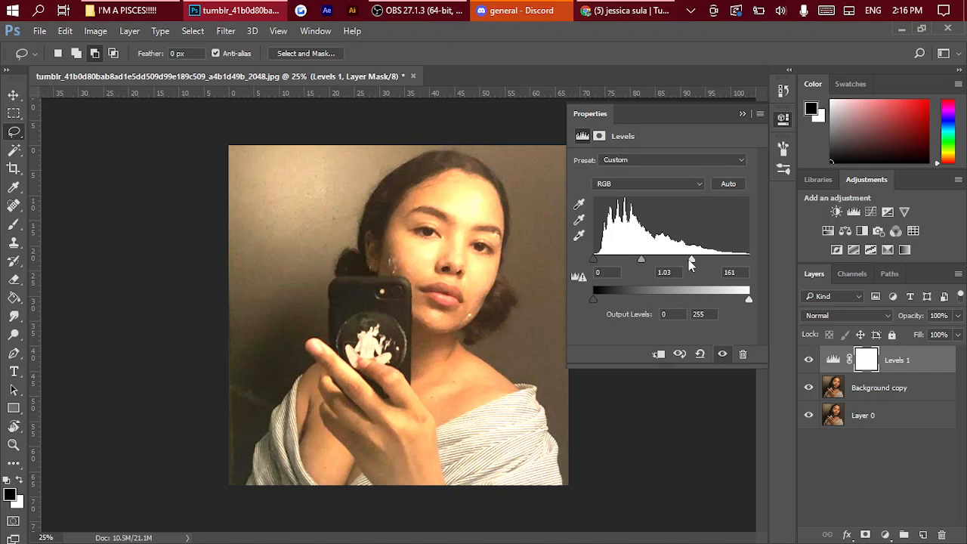
pyautogui.moveTo(691, 263); pyautogui.dragTo(603, 262)
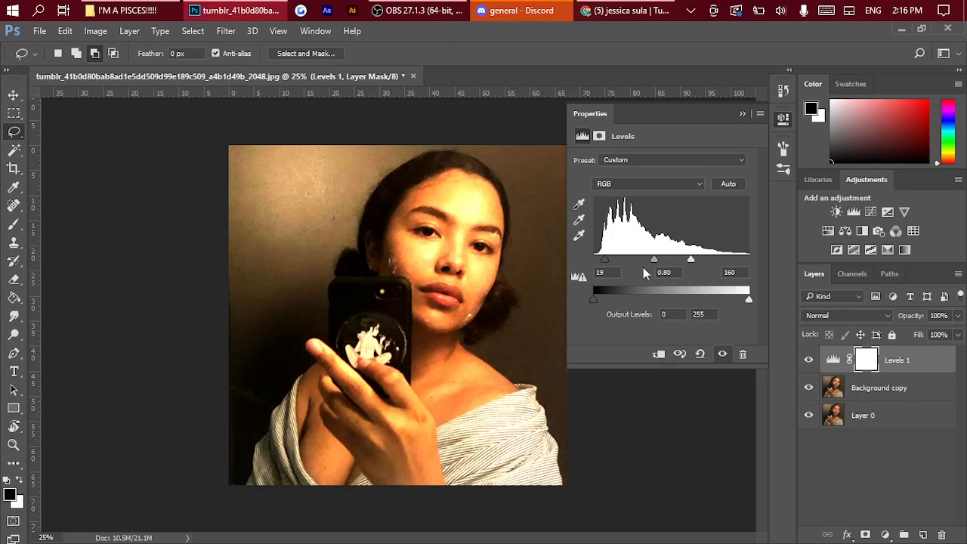
pyautogui.moveTo(690, 261); pyautogui.dragTo(716, 261)
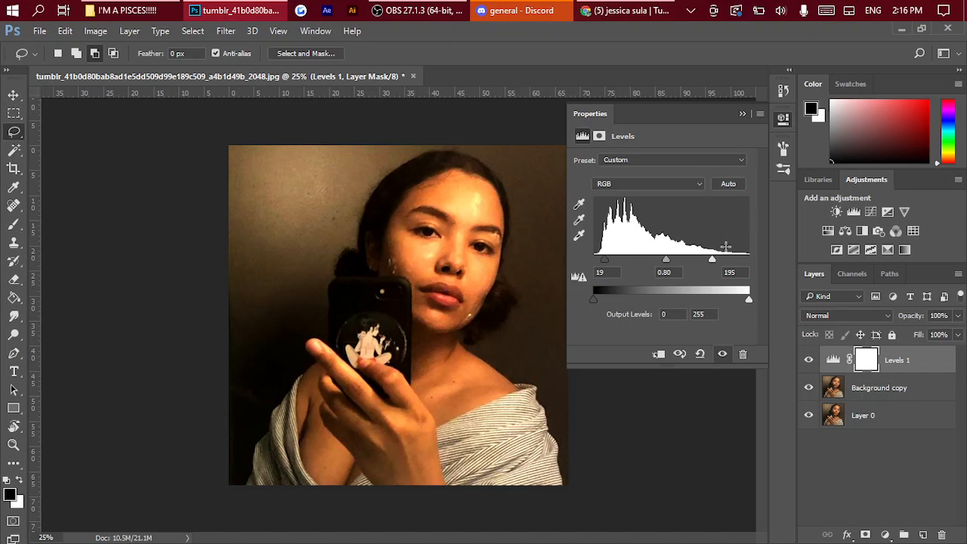
pyautogui.click(739, 114)
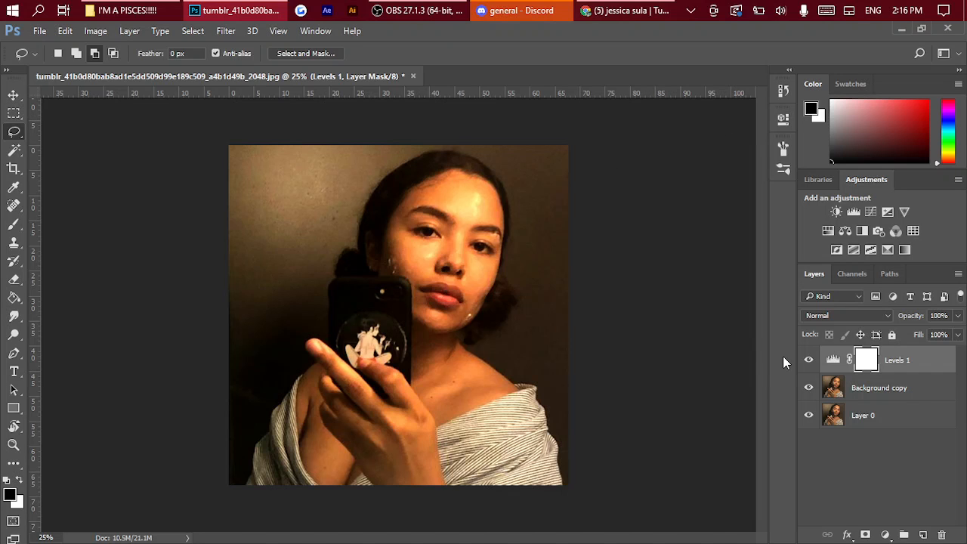
# Step: Toggle the Levels 1 layer's visibility repeatedly to compare the portrait with and without the tonal adjustment
pyautogui.click(809, 360)
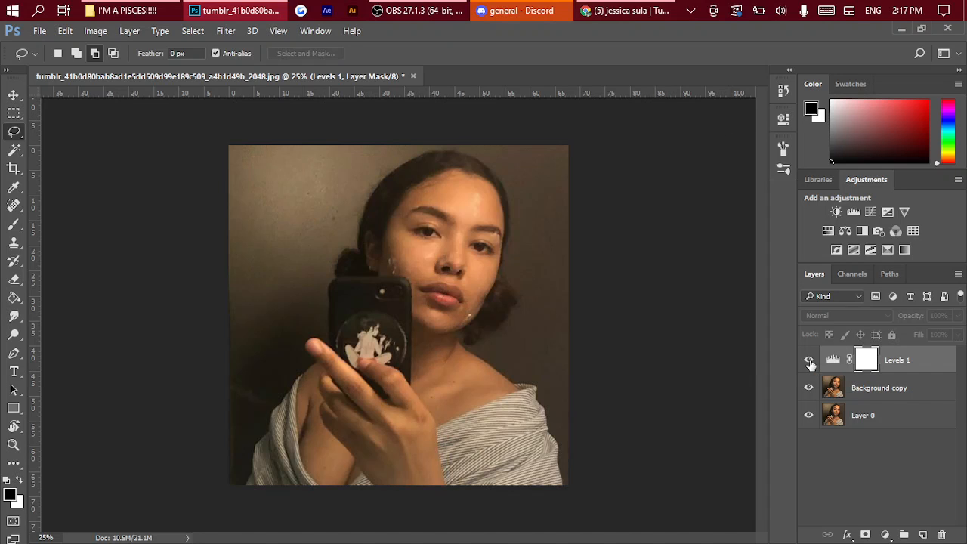
pyautogui.click(809, 361)
pyautogui.click(809, 361)
pyautogui.click(809, 361)
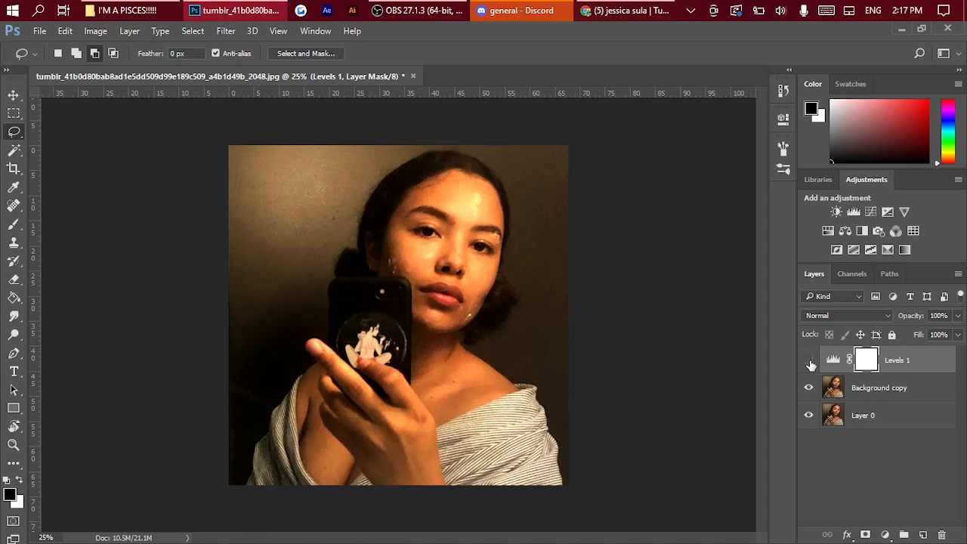
pyautogui.click(809, 361)
pyautogui.click(809, 362)
pyautogui.click(809, 361)
pyautogui.click(810, 361)
pyautogui.click(809, 361)
pyautogui.click(809, 361)
# Step: Add a Curves adjustment above Levels 1, slightly lifting the RGB shadows and anchoring the midtones and highlights on the diagonal
pyautogui.click(871, 212)
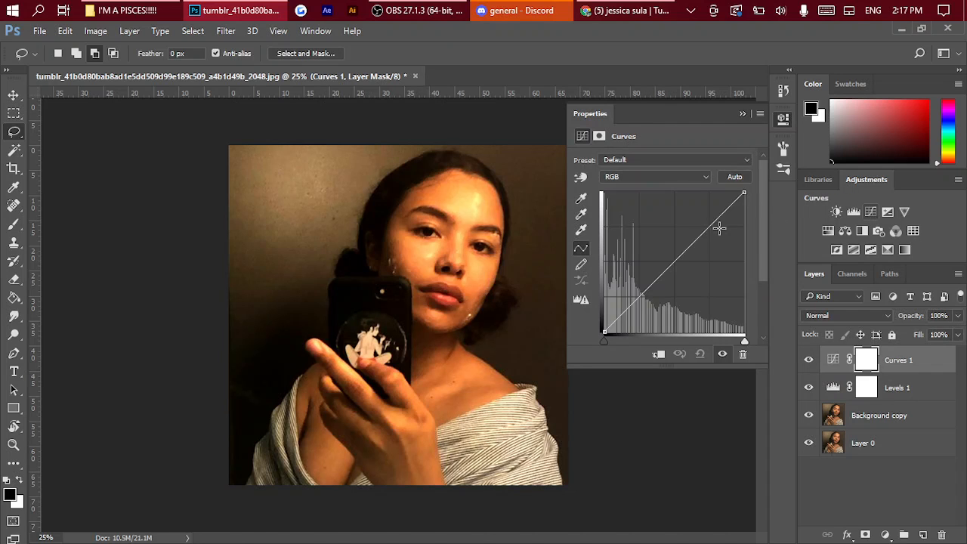
pyautogui.moveTo(668, 260); pyautogui.dragTo(636, 287)
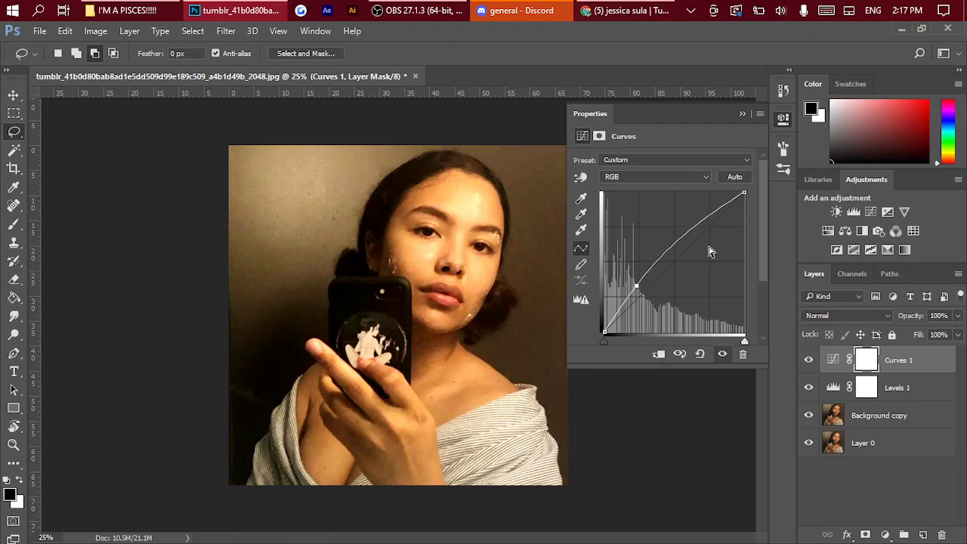
pyautogui.moveTo(701, 241)
pyautogui.mouseDown()
pyautogui.moveTo(688, 229)
pyautogui.moveTo(702, 241)
pyautogui.moveTo(700, 223)
pyautogui.moveTo(709, 228)
pyautogui.mouseUp()
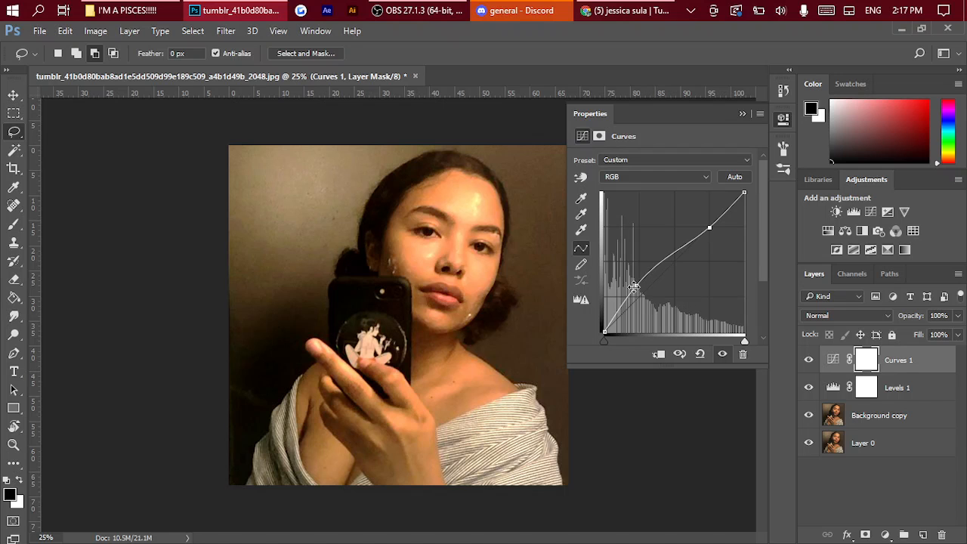
pyautogui.moveTo(637, 285)
pyautogui.mouseDown()
pyautogui.moveTo(643, 300)
pyautogui.moveTo(616, 280)
pyautogui.moveTo(635, 294)
pyautogui.mouseUp()
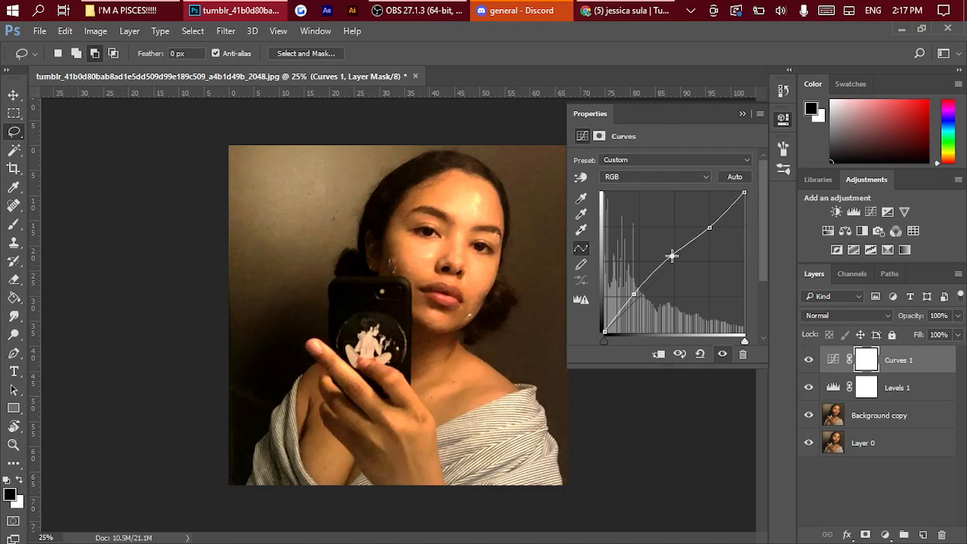
pyautogui.moveTo(674, 258); pyautogui.dragTo(674, 261)
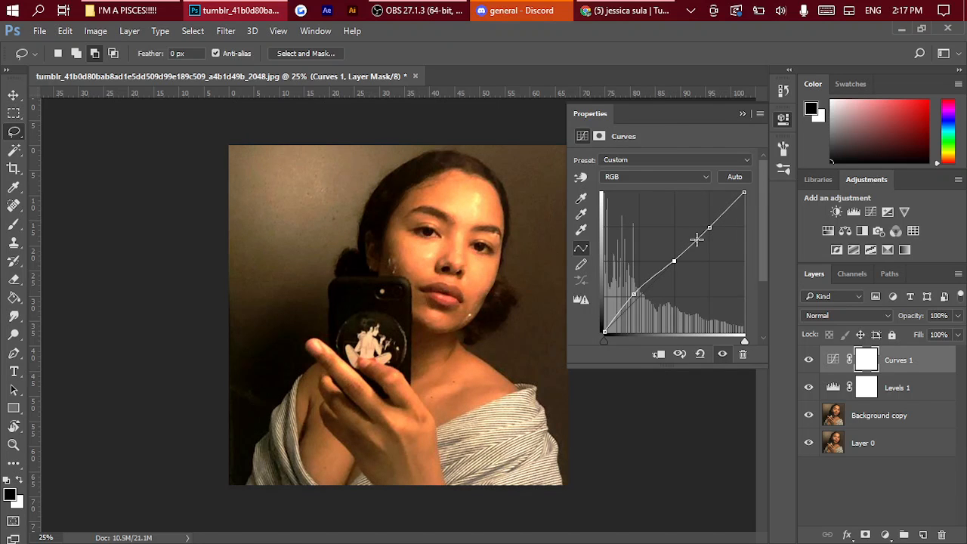
# Step: Toggle the Curves 1 layer's visibility repeatedly to compare the portrait before and after the curve adjustment
pyautogui.click(809, 361)
pyautogui.click(808, 361)
pyautogui.click(808, 362)
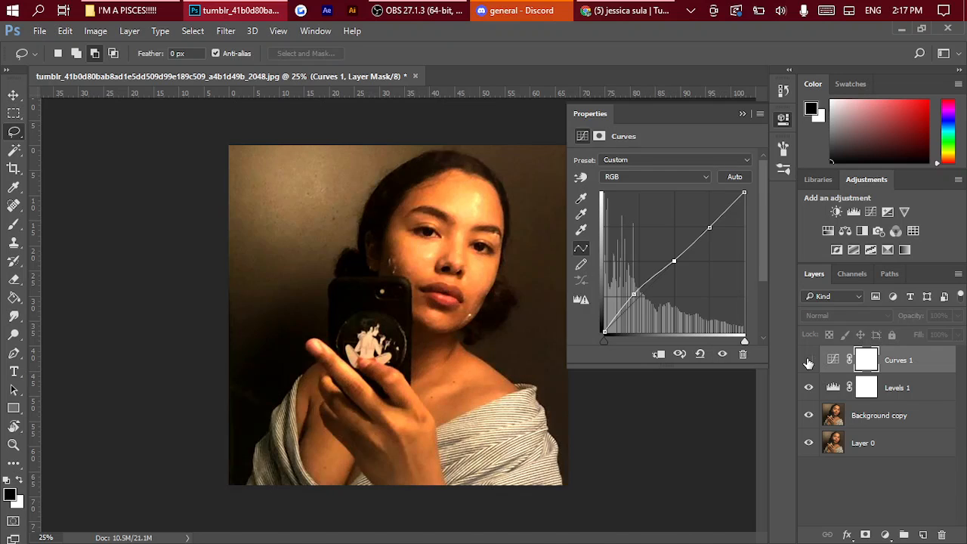
pyautogui.click(809, 361)
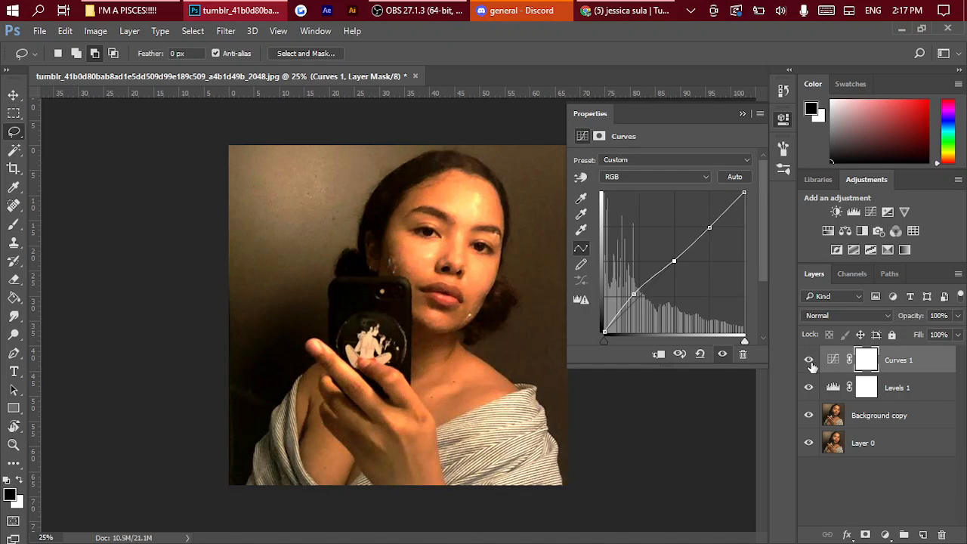
pyautogui.click(809, 361)
pyautogui.click(808, 361)
pyautogui.click(808, 360)
pyautogui.click(809, 361)
# Step: Place a lower-midtone point on the Blue channel of the Curves adjustment, keeping it close to the diagonal
pyautogui.click(661, 173)
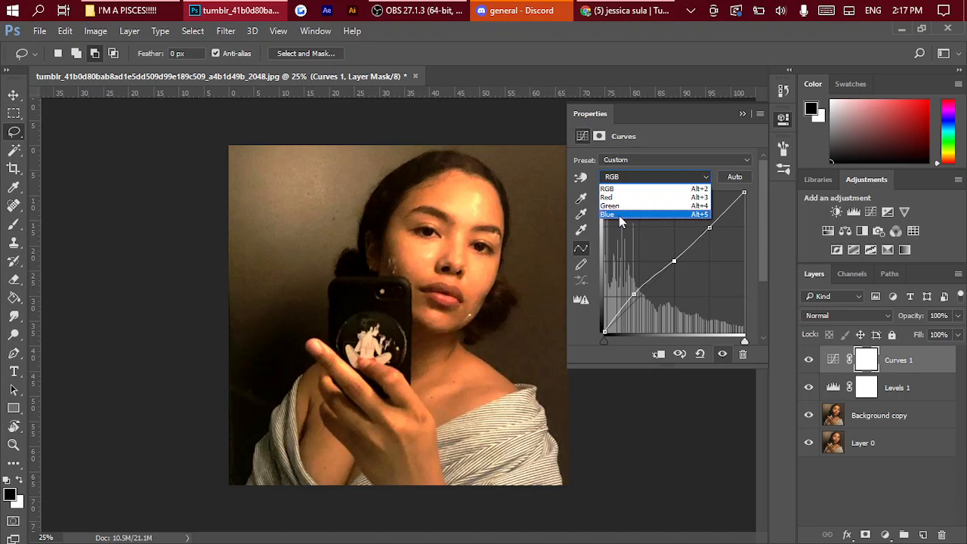
pyautogui.click(619, 215)
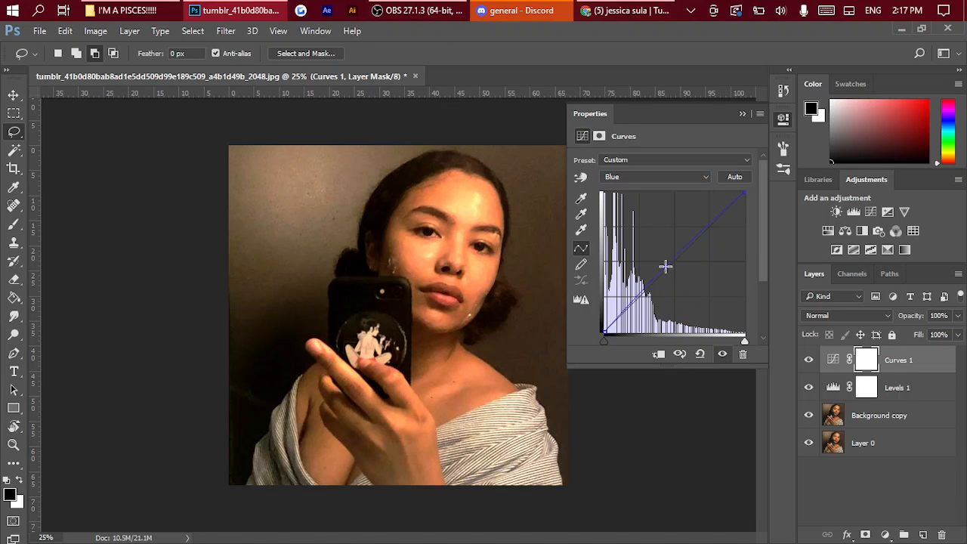
pyautogui.moveTo(665, 269)
pyautogui.mouseDown()
pyautogui.moveTo(653, 252)
pyautogui.moveTo(701, 284)
pyautogui.moveTo(658, 277)
pyautogui.mouseUp()
pyautogui.click(741, 113)
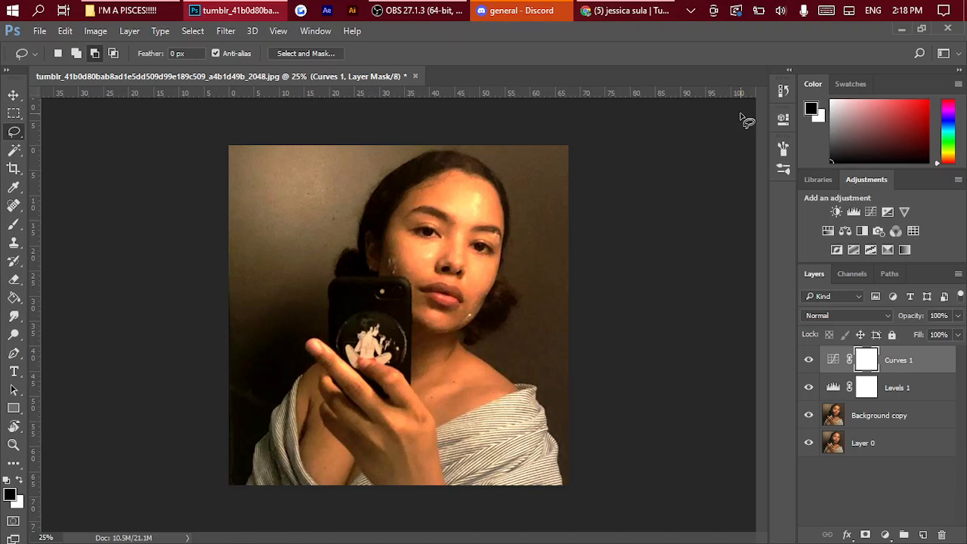
# Step: Add a Vibrance adjustment layer above Curves 1, try Vibrance at +100, and set it back to 0
pyautogui.click(905, 212)
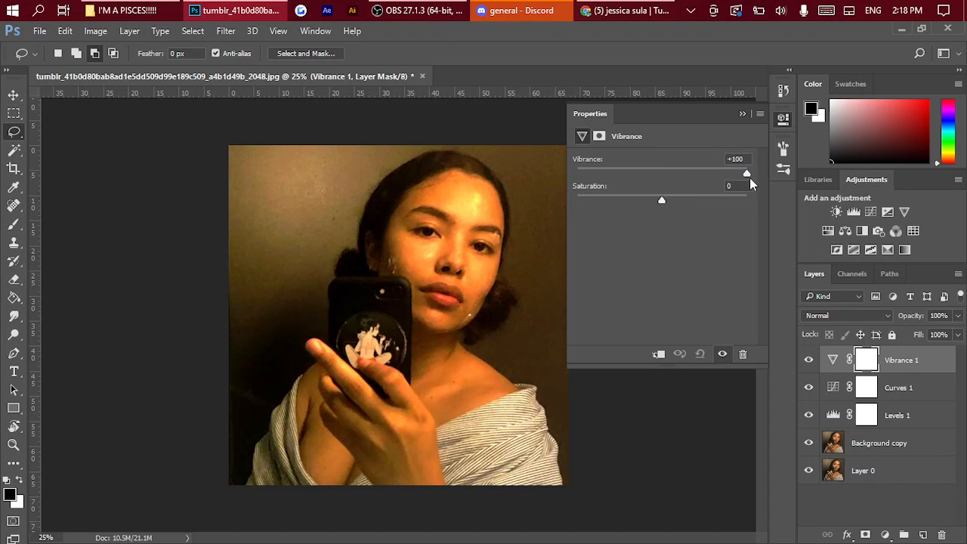
pyautogui.moveTo(751, 177); pyautogui.dragTo(662, 170)
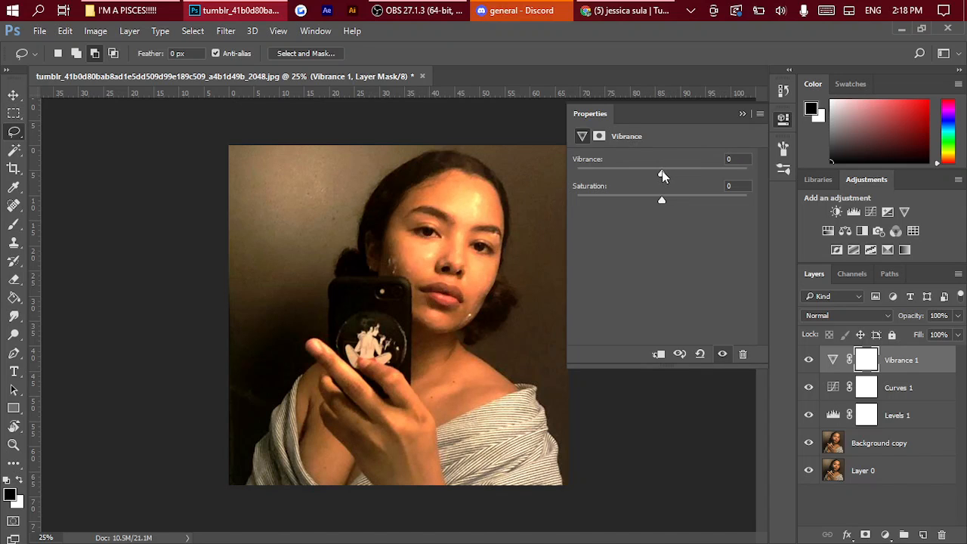
pyautogui.click(742, 114)
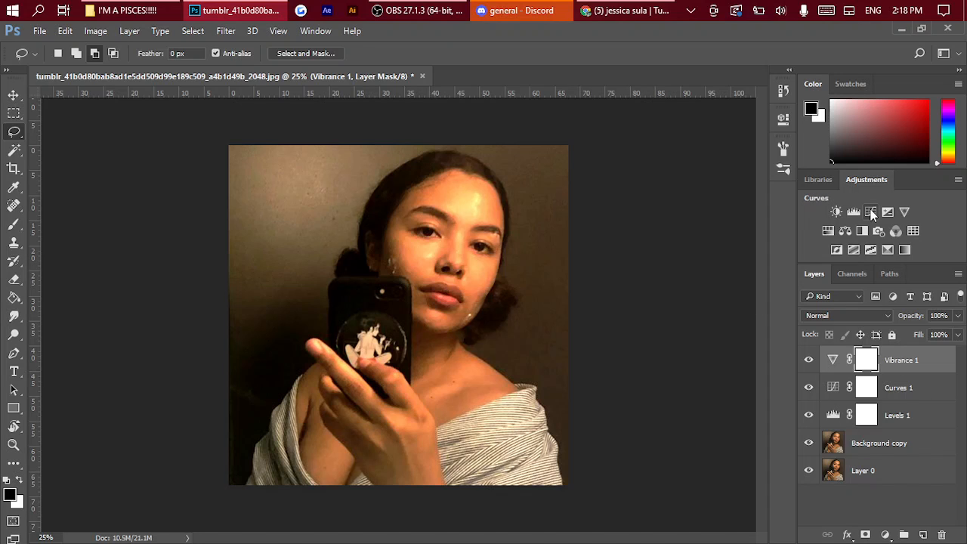
# Step: Add a Brightness/Contrast adjustment layer above the Vibrance layer and fine-tune its brightness
pyautogui.click(837, 212)
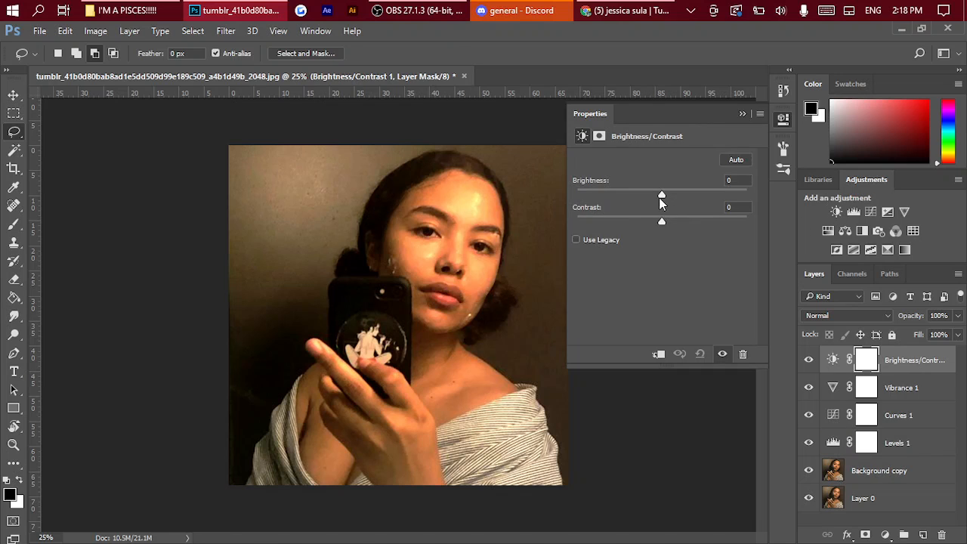
pyautogui.moveTo(662, 198)
pyautogui.mouseDown()
pyautogui.moveTo(761, 196)
pyautogui.moveTo(662, 193)
pyautogui.mouseUp()
pyautogui.click(742, 114)
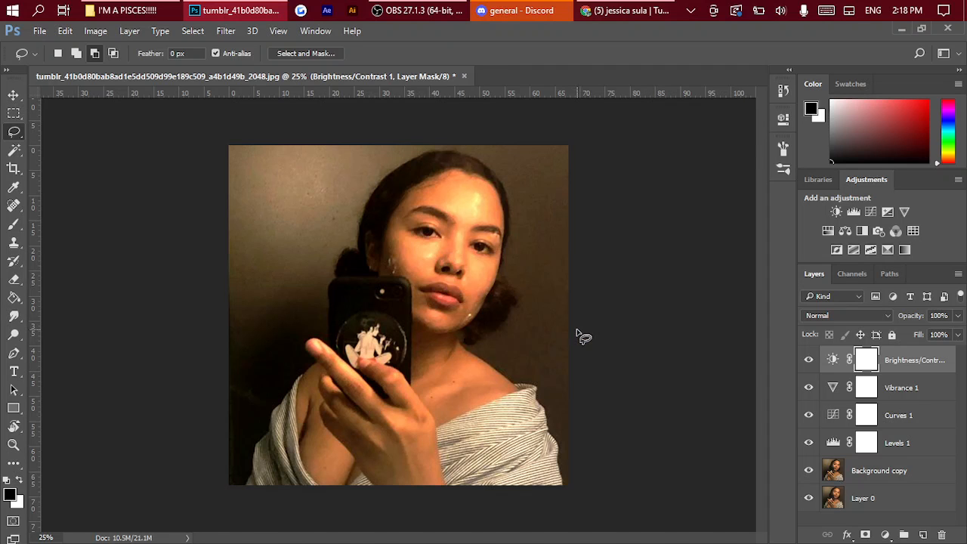
pyautogui.click(417, 10)
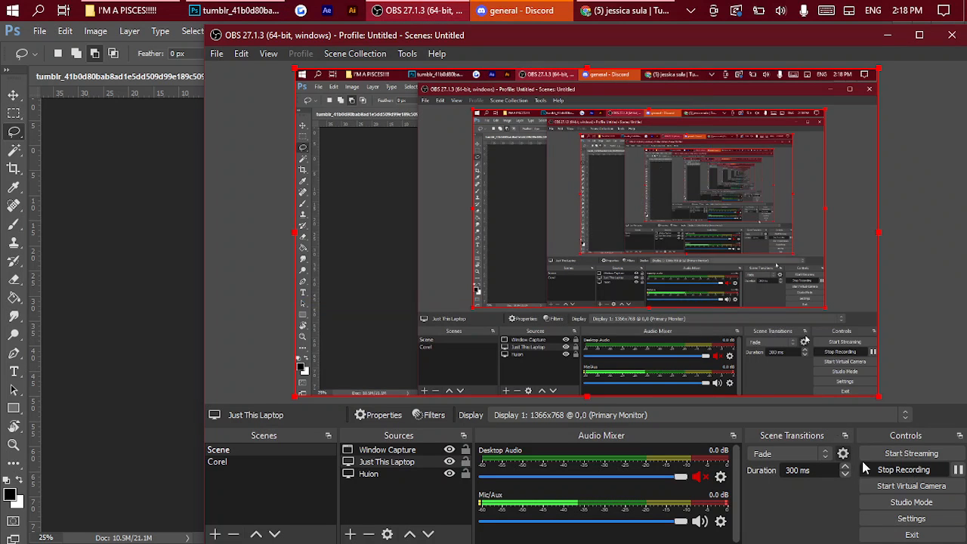